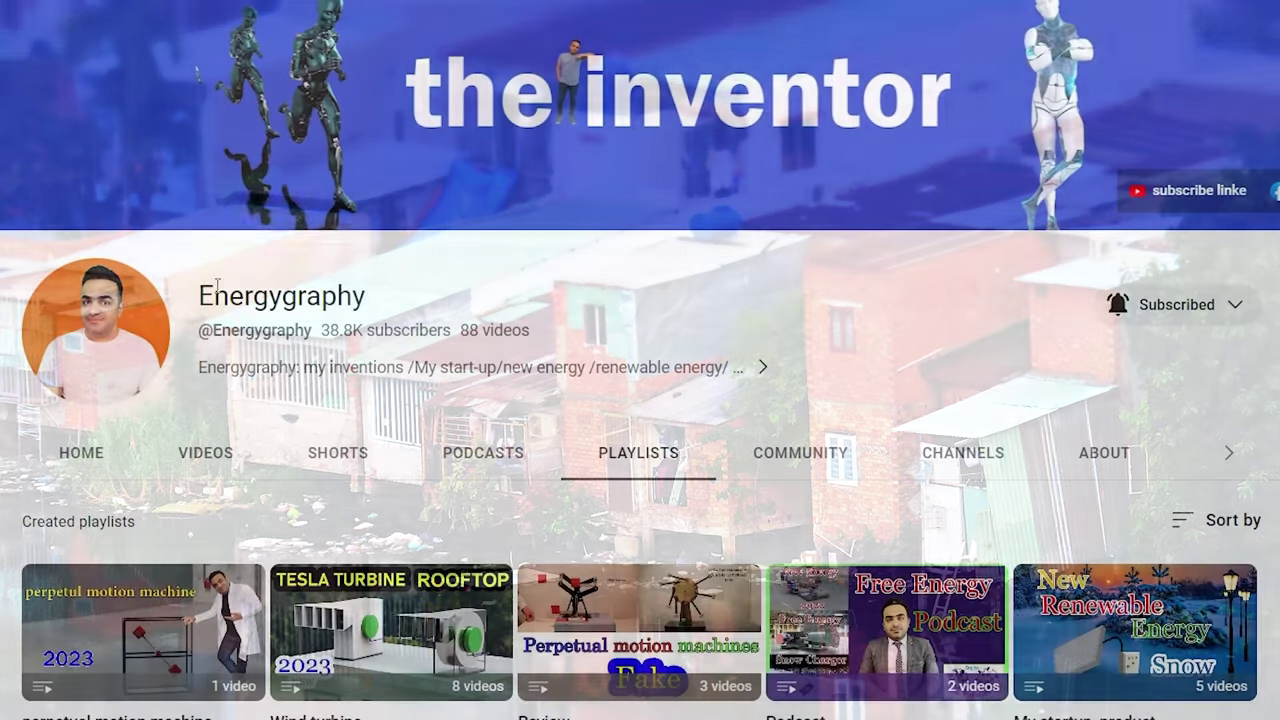
scroll(540, 392, "down", 1)
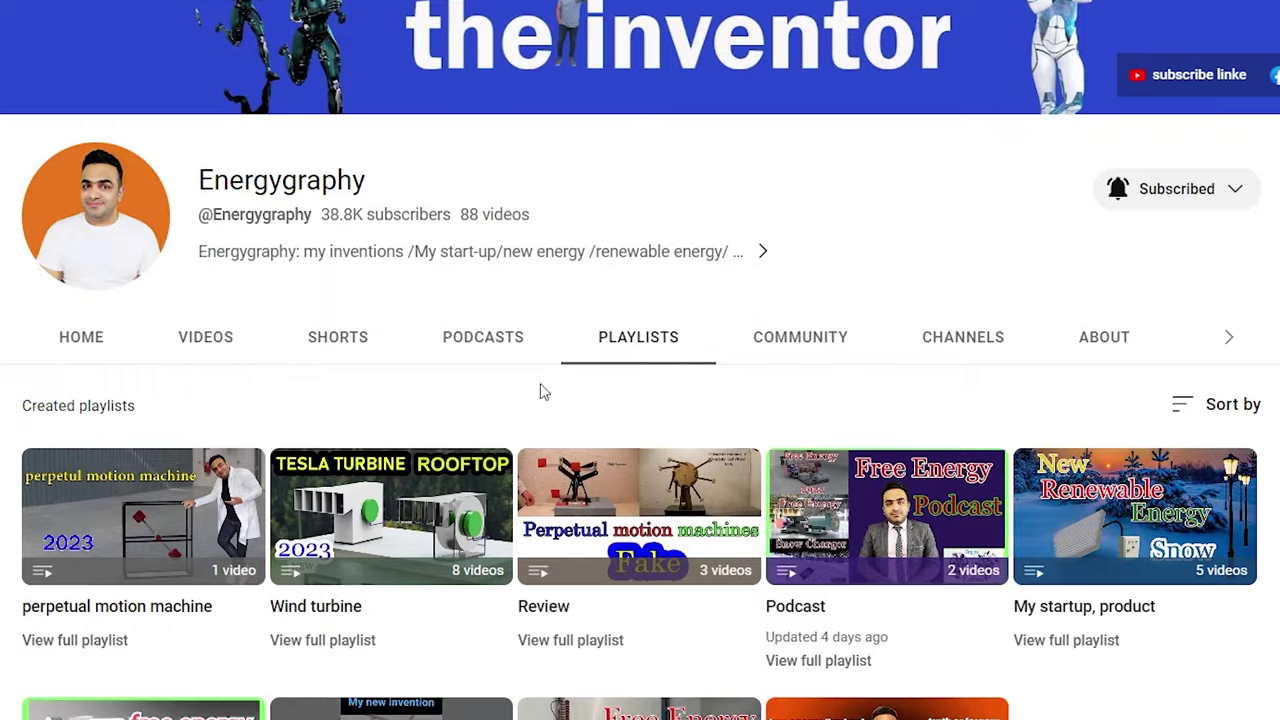
scroll(640, 340, "up", 1)
scroll(663, 340, "down", 4)
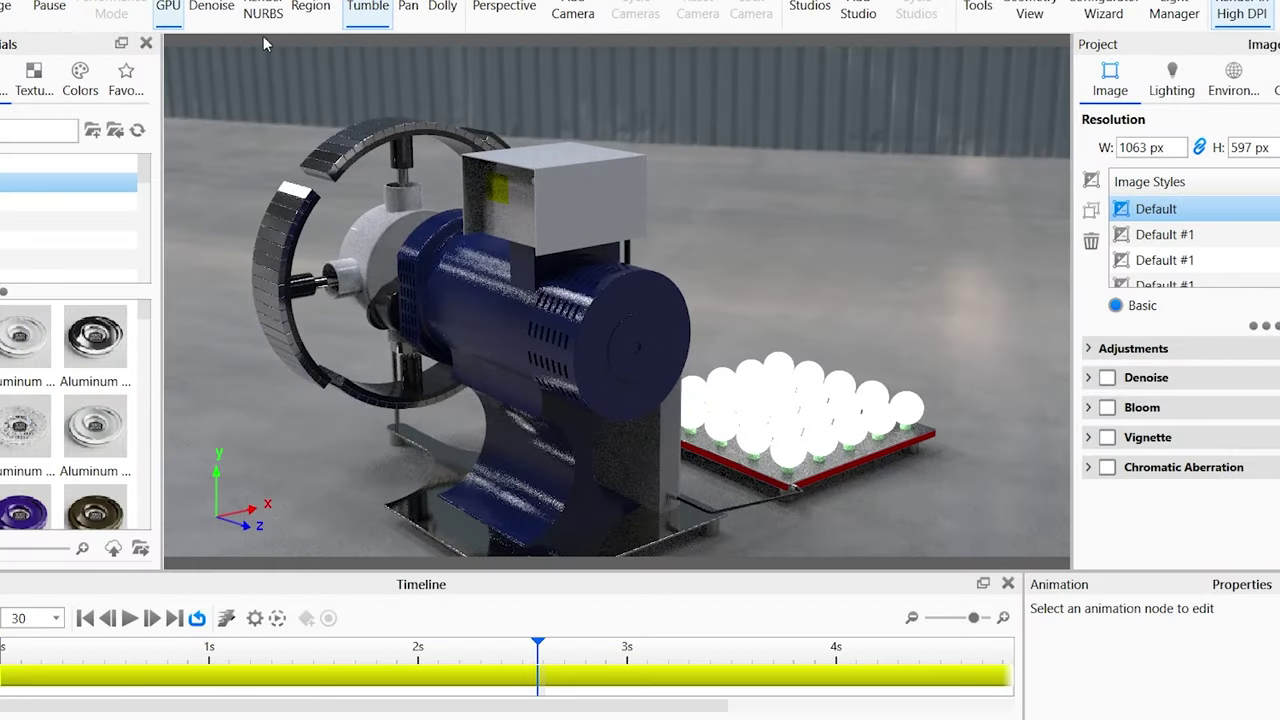
left_click_drag(518, 255, 585, 386)
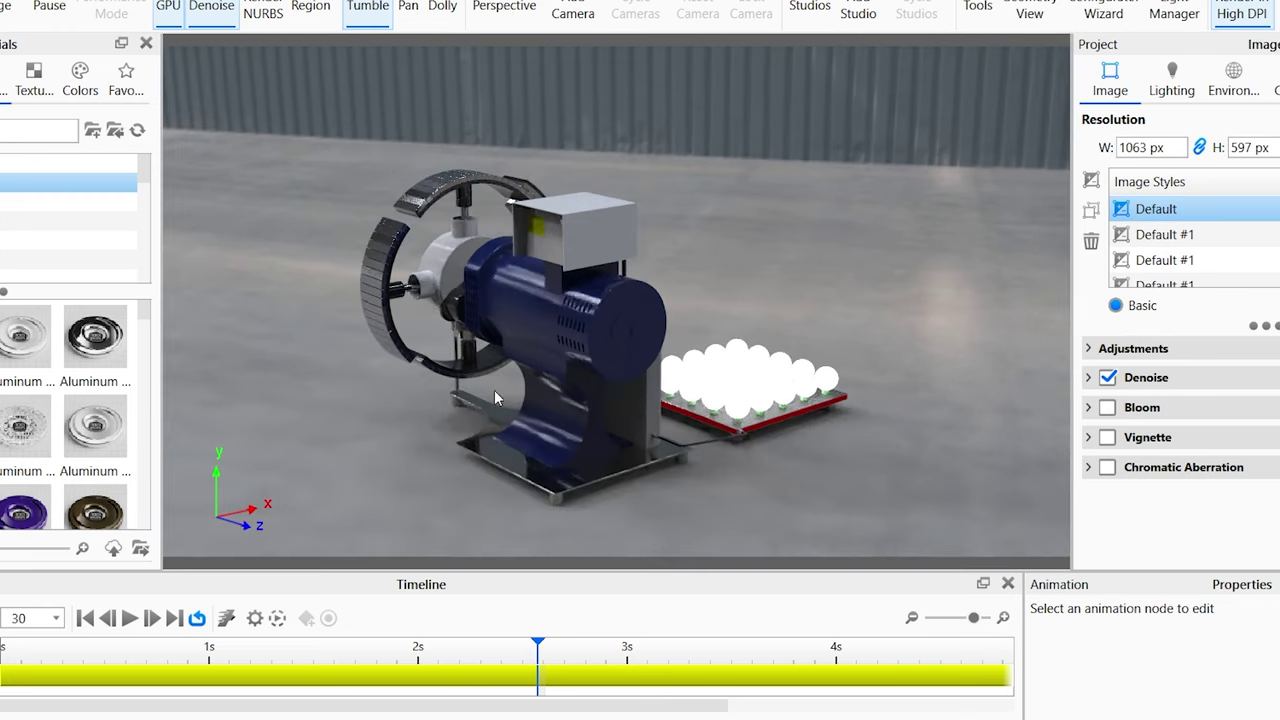
mouse_move(494, 390)
left_mouse_down()
mouse_move(875, 378)
mouse_move(582, 395)
left_mouse_up()
left_click_drag(491, 329, 601, 432)
scroll(528, 468, "up", 3)
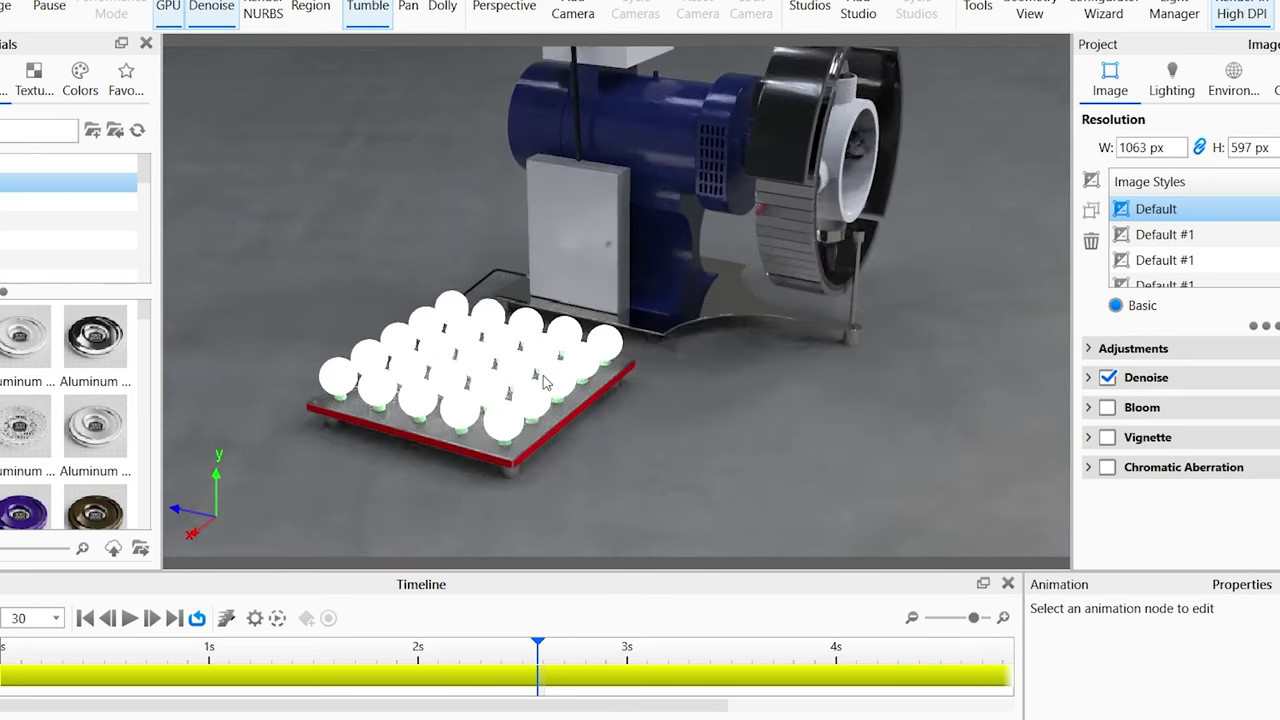
left_click_drag(671, 380, 311, 266)
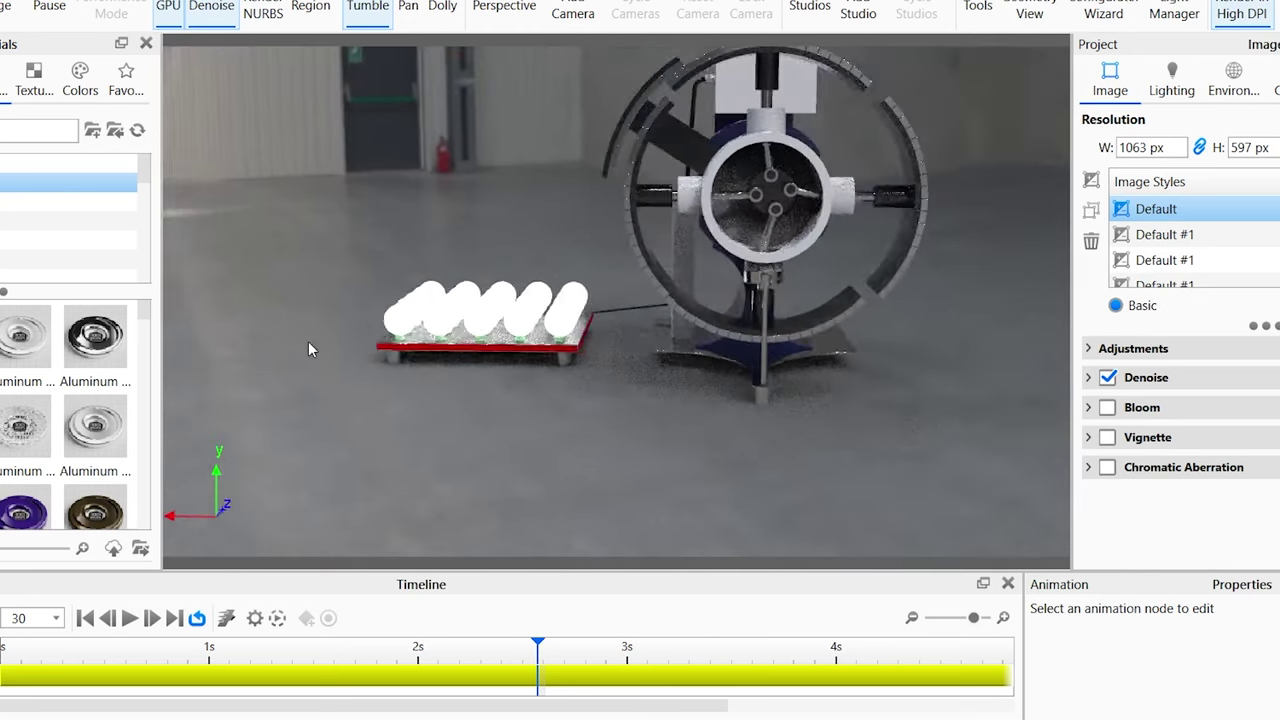
mouse_move(770, 340)
left_mouse_down()
mouse_move(506, 376)
mouse_move(358, 372)
left_mouse_up()
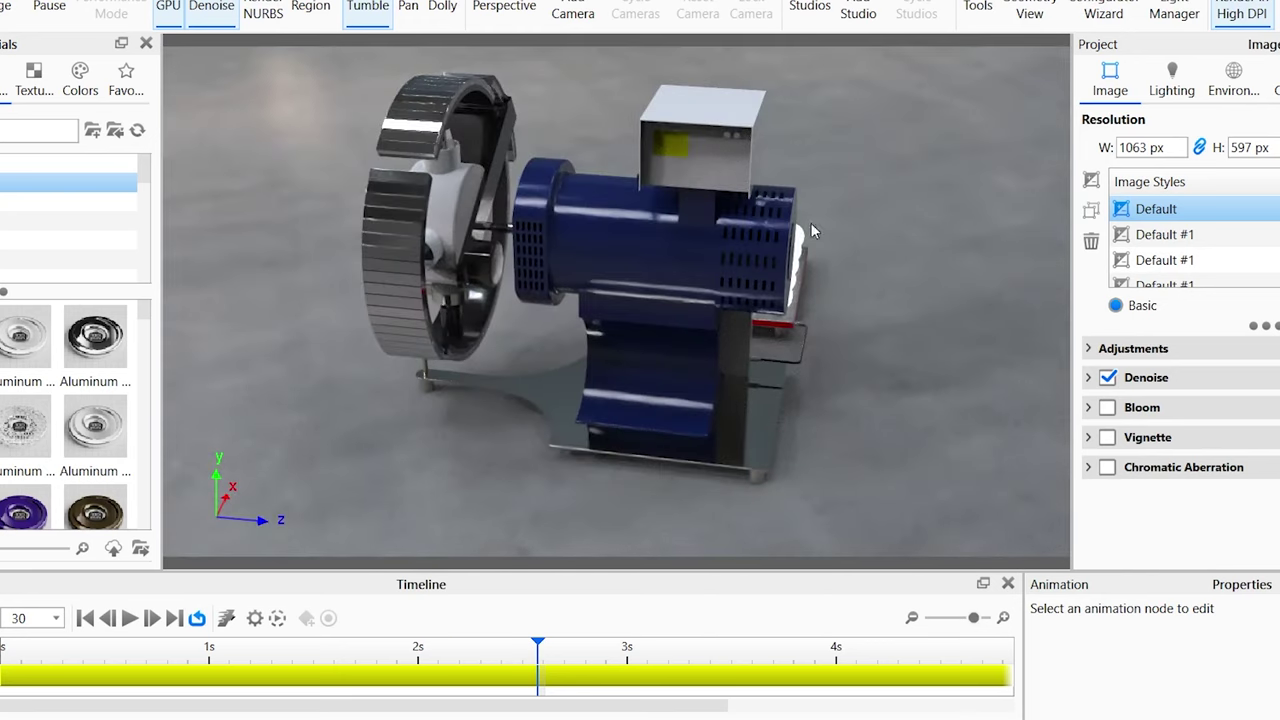
scroll(734, 164, "up", 3)
mouse_move(734, 154)
left_mouse_down()
mouse_move(644, 425)
mouse_move(507, 380)
mouse_move(857, 246)
mouse_move(1020, 294)
mouse_move(909, 320)
mouse_move(745, 328)
left_mouse_up()
scroll(709, 413, "up", 2)
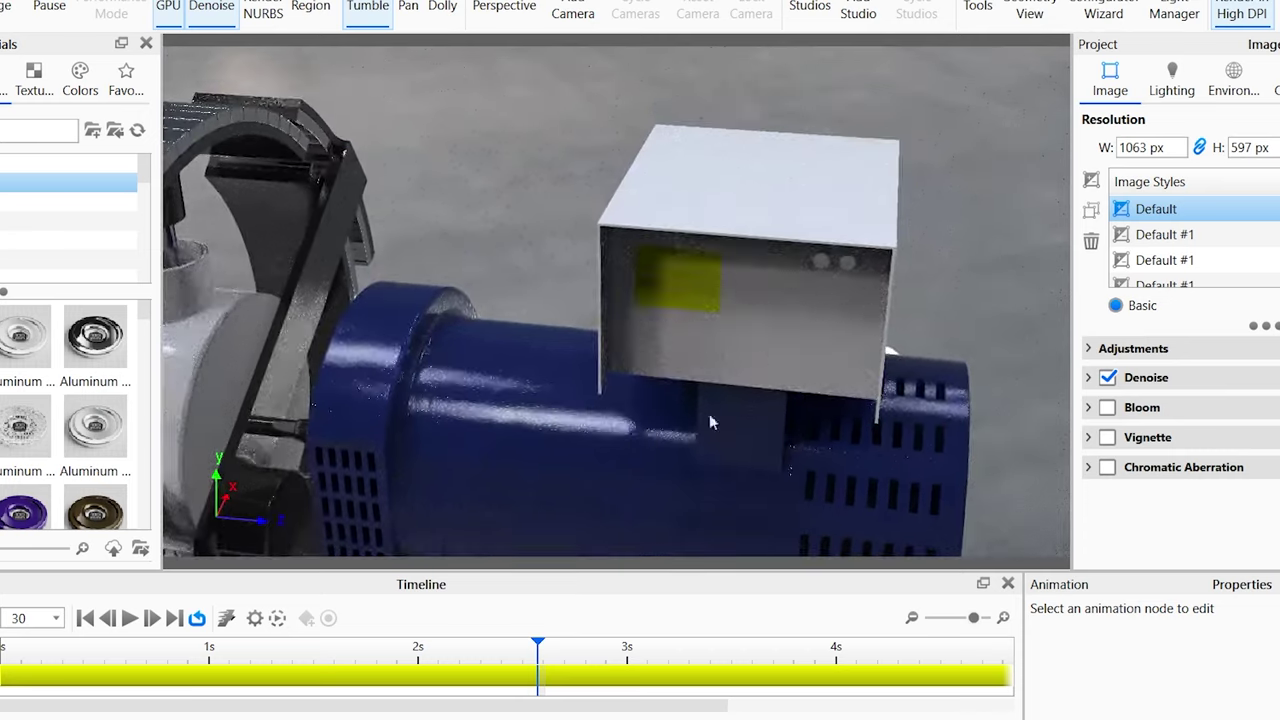
scroll(745, 328, "down", 3)
scroll(745, 328, "up", 6)
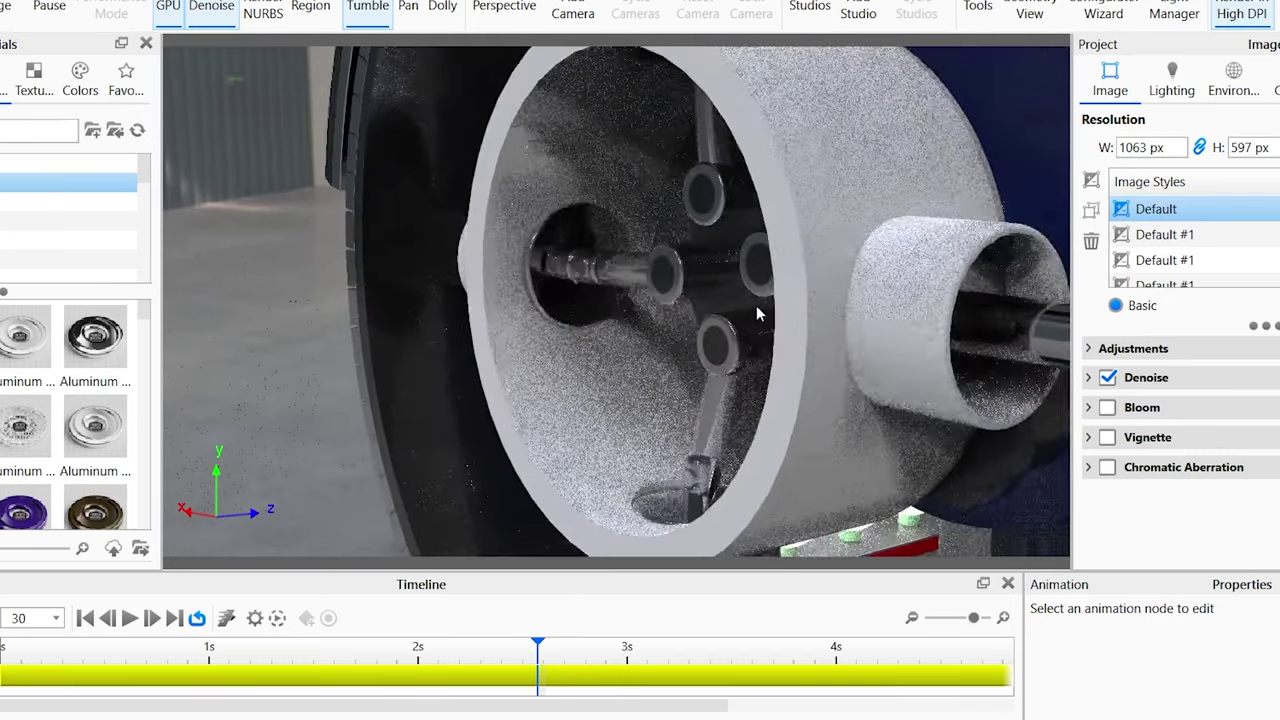
scroll(757, 314, "up", 2)
scroll(665, 303, "up", 2)
scroll(646, 274, "up", 2)
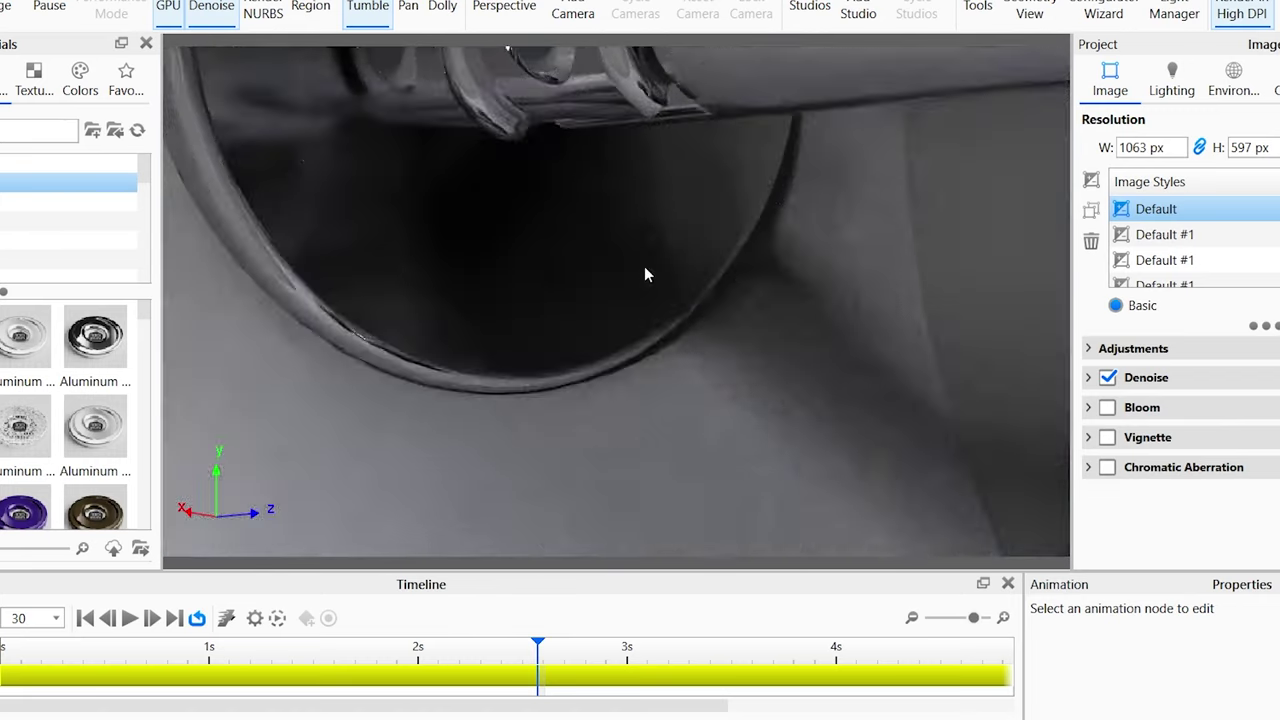
scroll(630, 400, "up", 2)
scroll(616, 483, "up", 2)
scroll(629, 411, "down", 2)
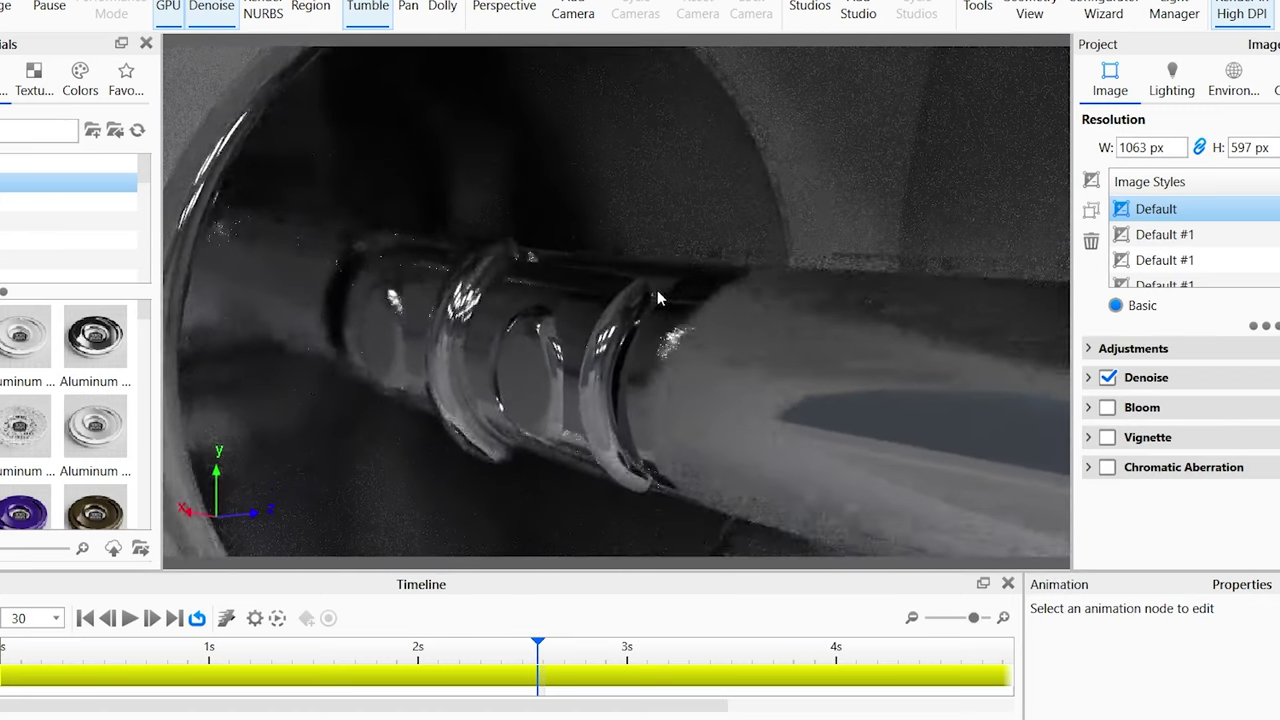
scroll(660, 285, "down", 4)
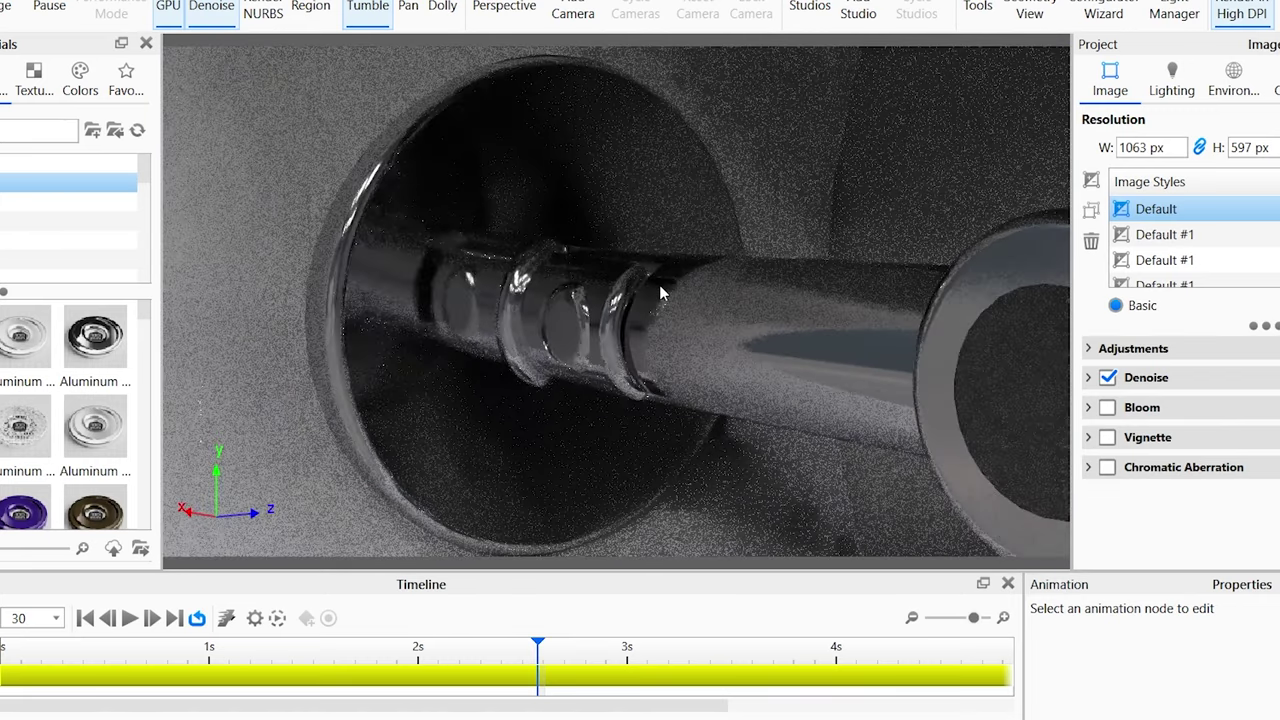
scroll(660, 285, "down", 2)
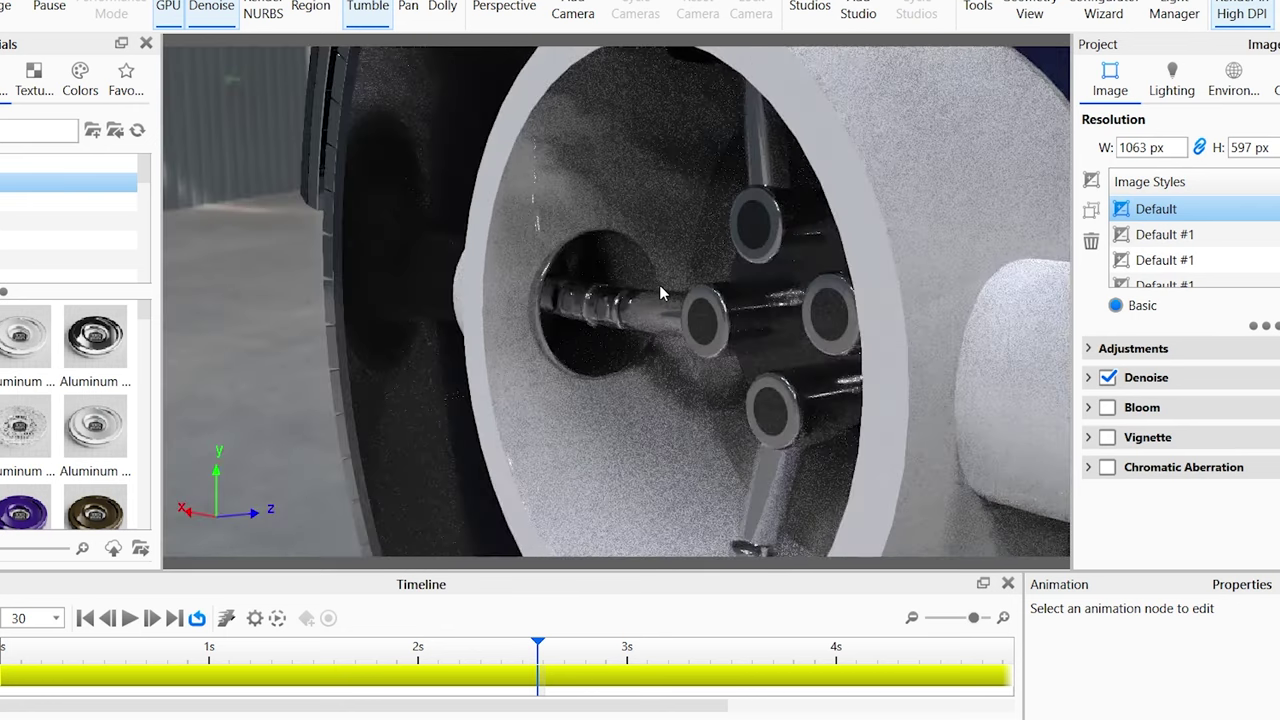
scroll(660, 290, "down", 6)
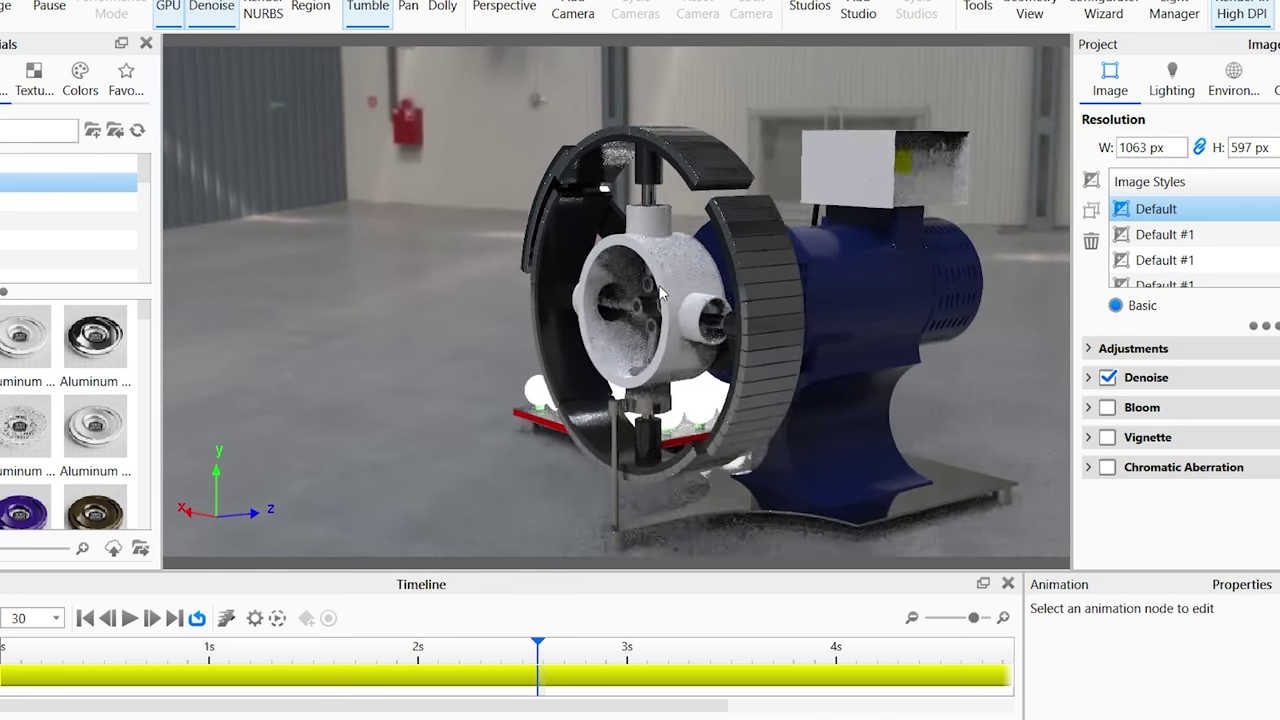
left_click_drag(660, 292, 663, 364)
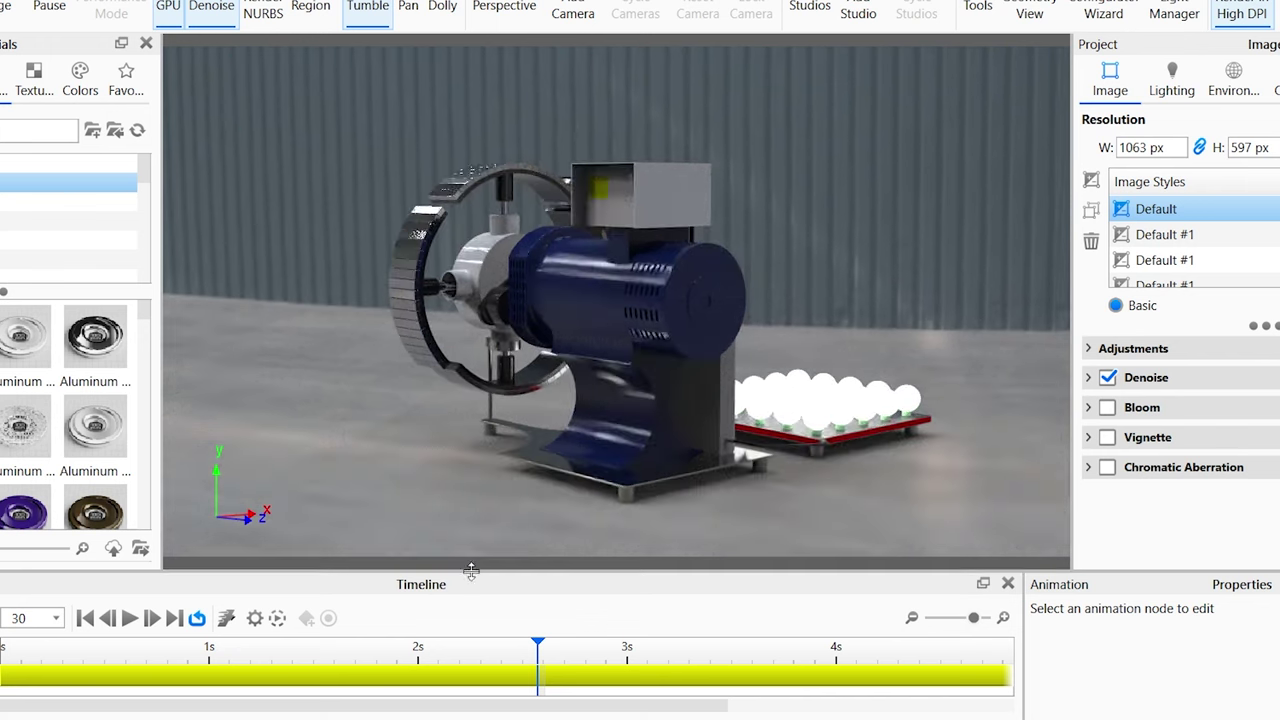
- Show the Motion Study 3 animation properties and rewind the playhead to about 1.6 s
left_click(445, 672)
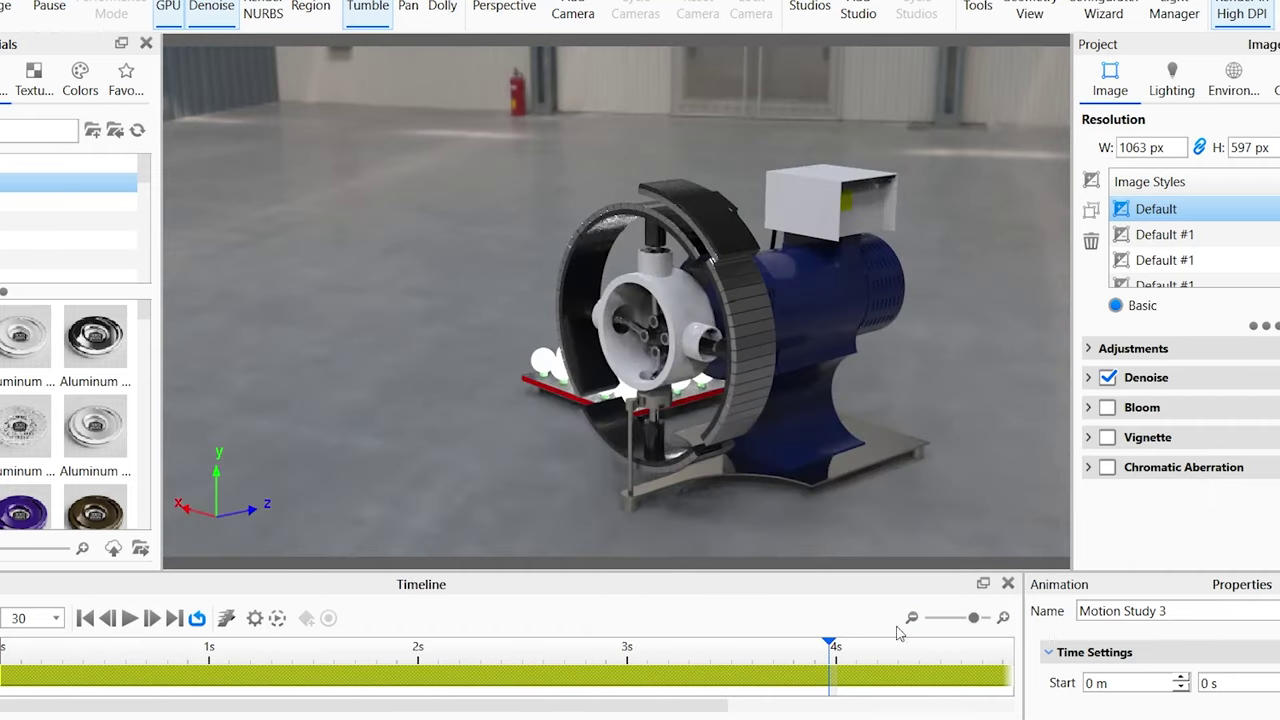
left_click_drag(660, 652, 330, 652)
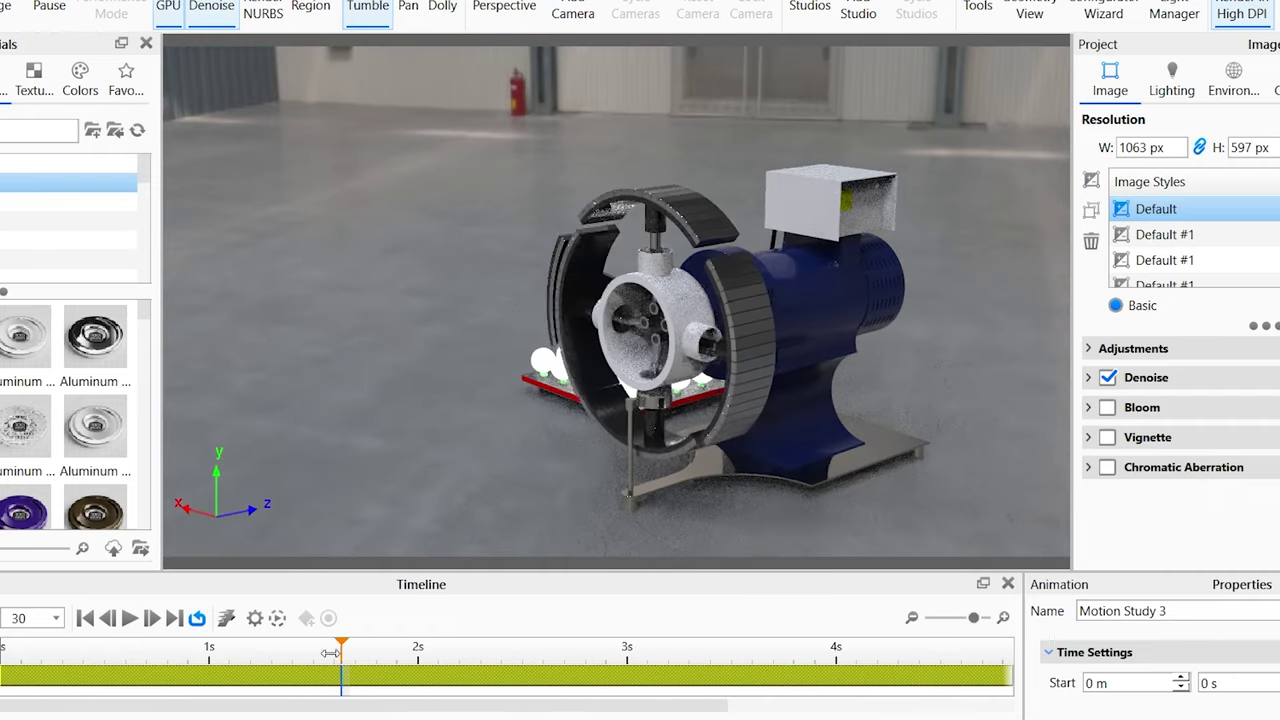